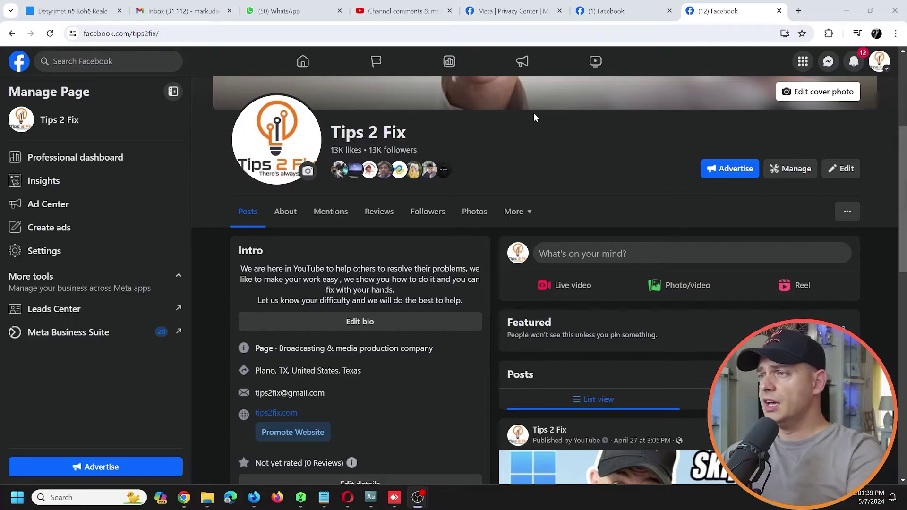
# - Switch the account to act as Clark Crawford Ministries from the profile avatar menu
pyautogui.scroll(-2, 524, 127)
pyautogui.scroll(5, 523, 127)
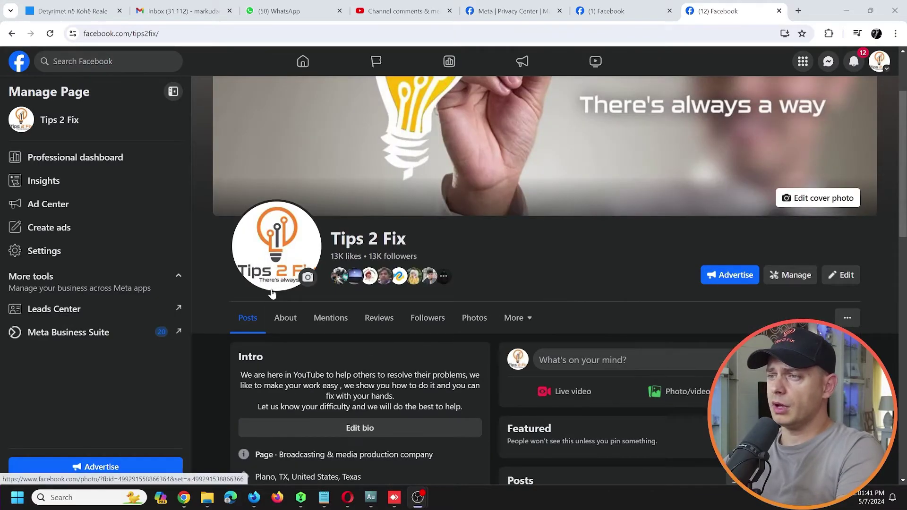
pyautogui.click(879, 66)
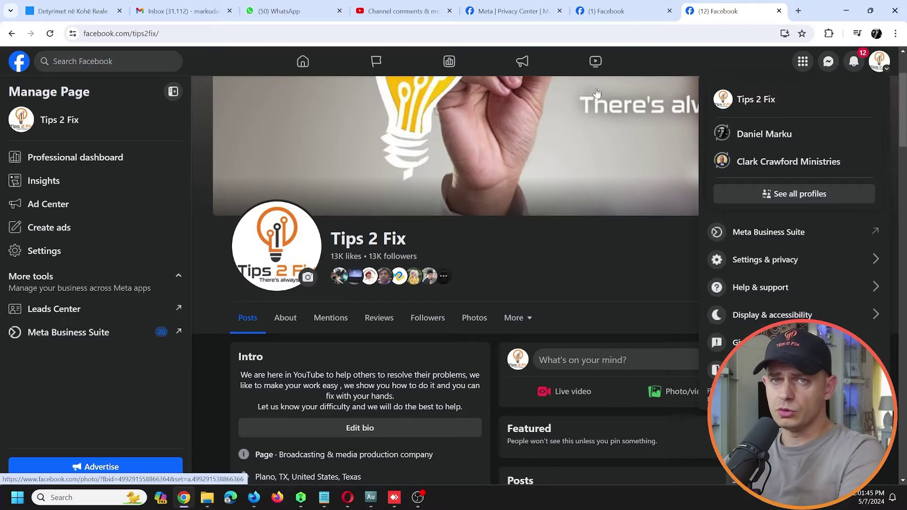
pyautogui.click(884, 66)
pyautogui.click(885, 67)
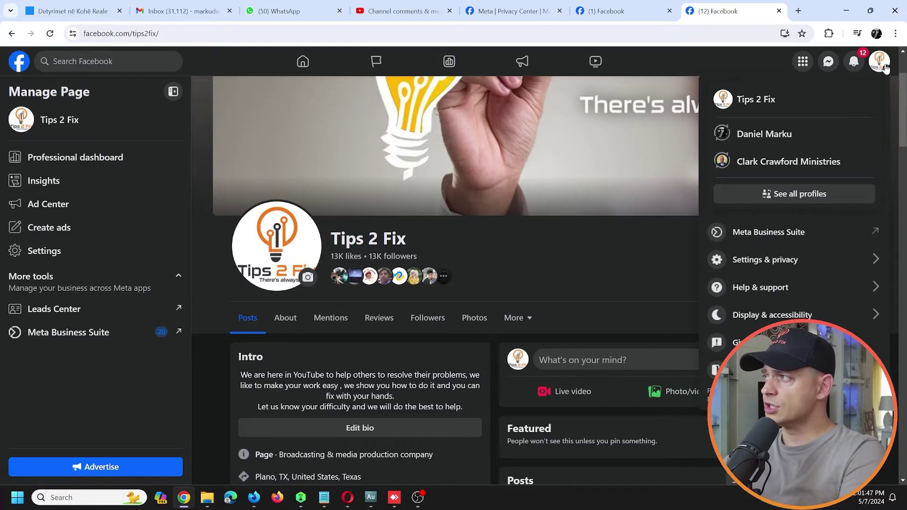
pyautogui.click(884, 66)
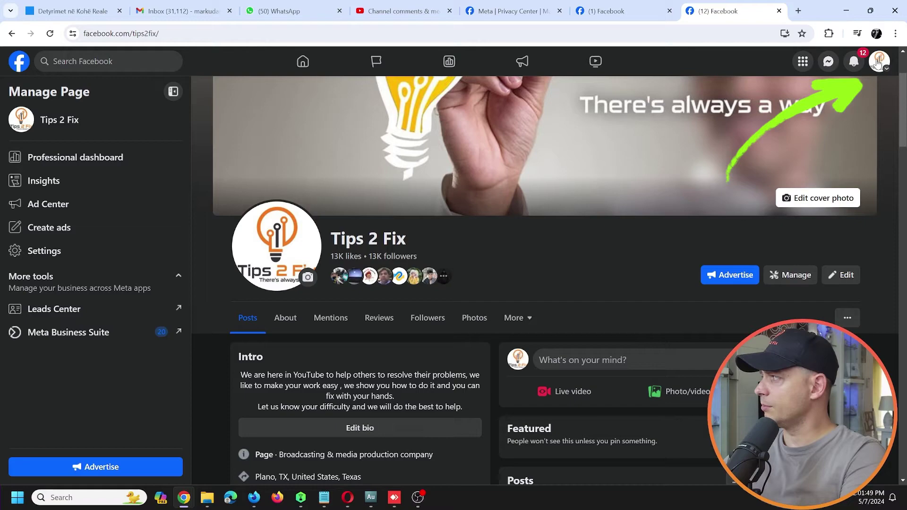
pyautogui.click(877, 64)
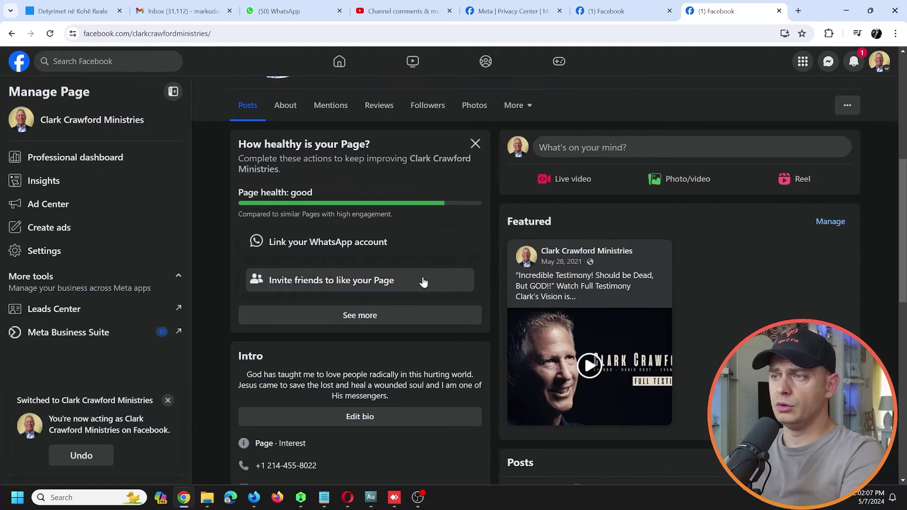
# - Open Page access for Clark Crawford Ministries from its Professional dashboard tools
pyautogui.click(118, 161)
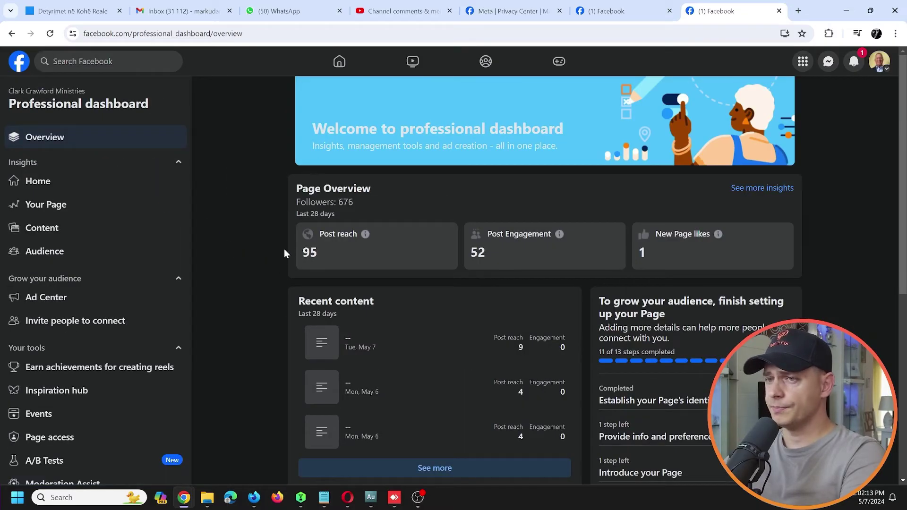
pyautogui.scroll(-5, 273, 253)
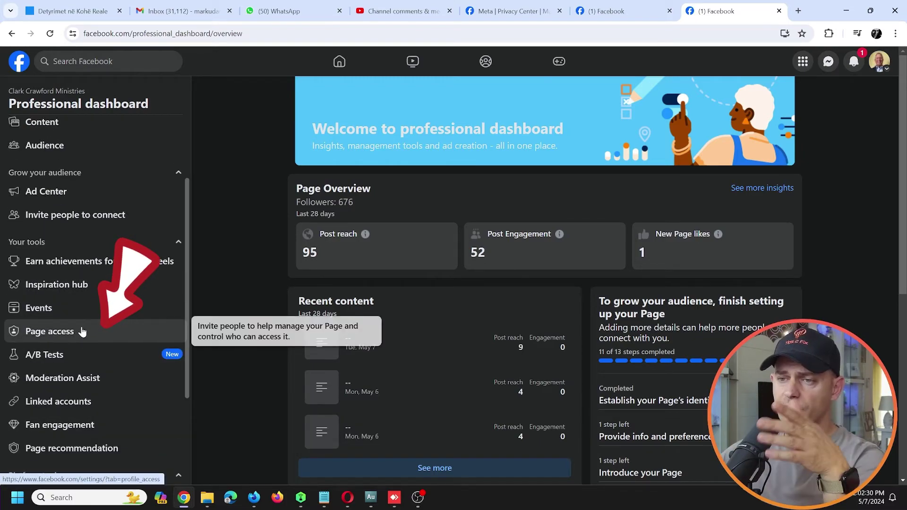
pyautogui.click(81, 331)
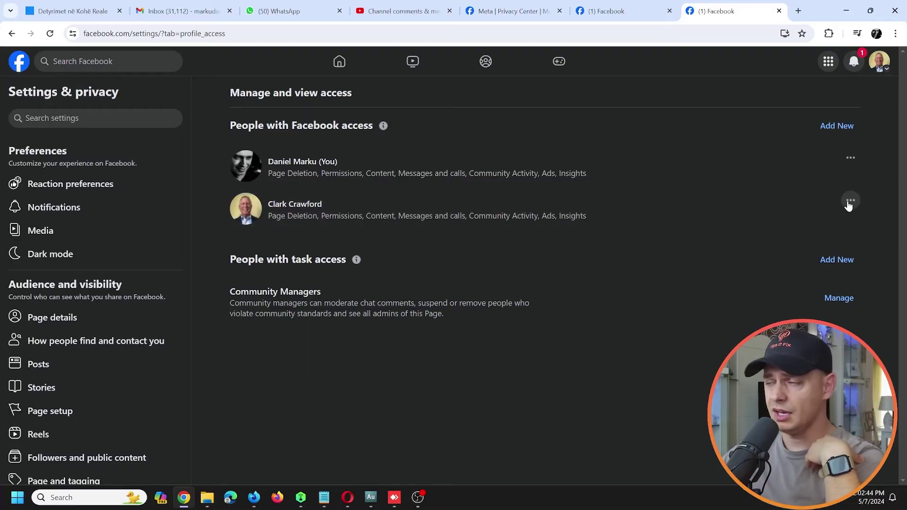
# - Begin removing your own admin access on desktop, then cancel at the password prompt
pyautogui.click(849, 157)
pyautogui.click(644, 240)
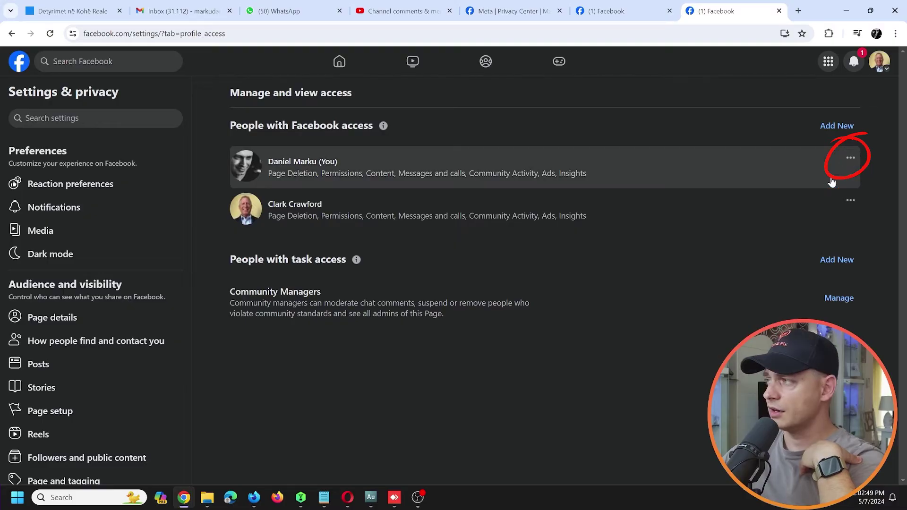
pyautogui.click(851, 160)
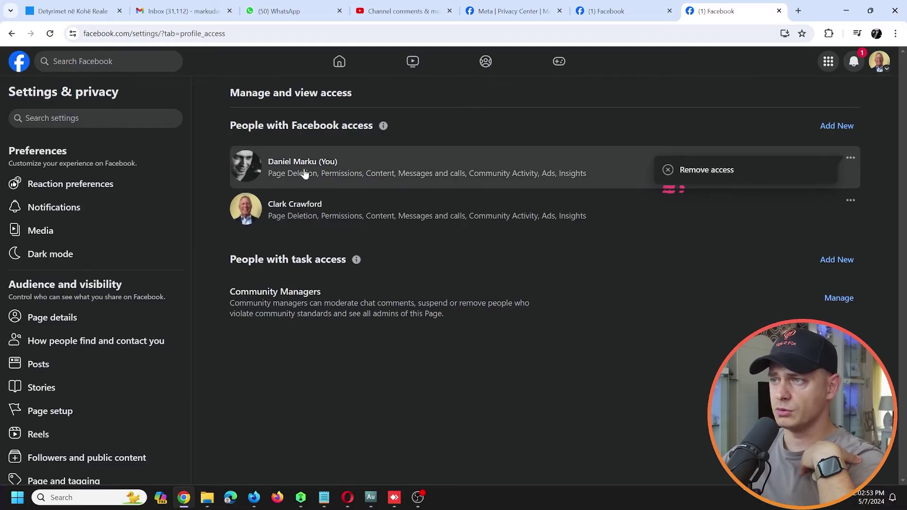
pyautogui.click(722, 174)
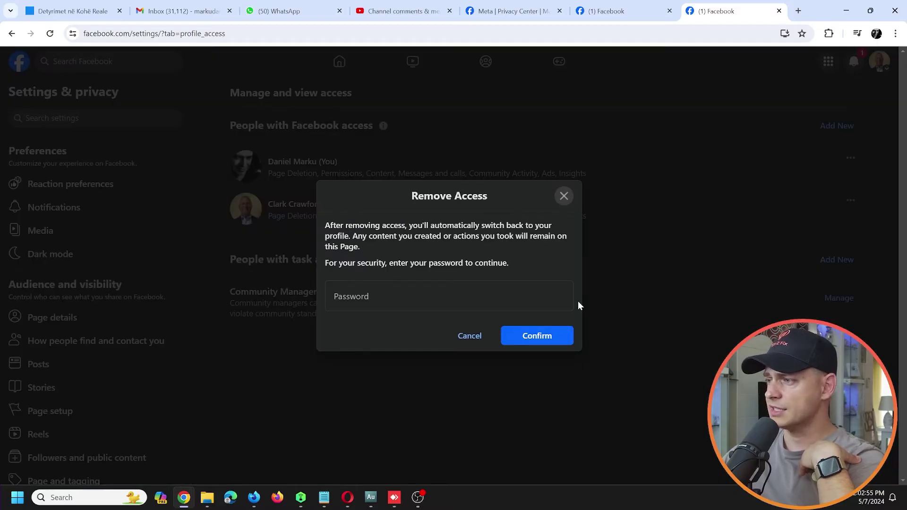
pyautogui.click(565, 305)
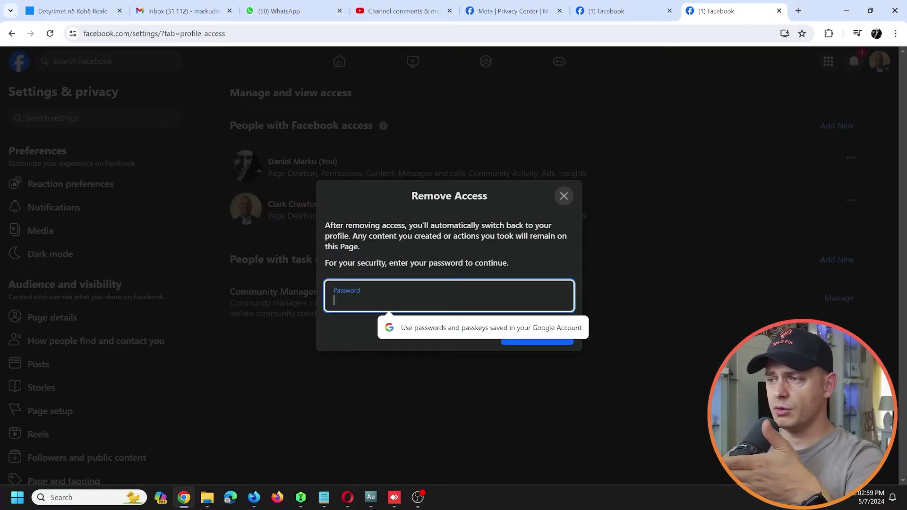
pyautogui.click(488, 354)
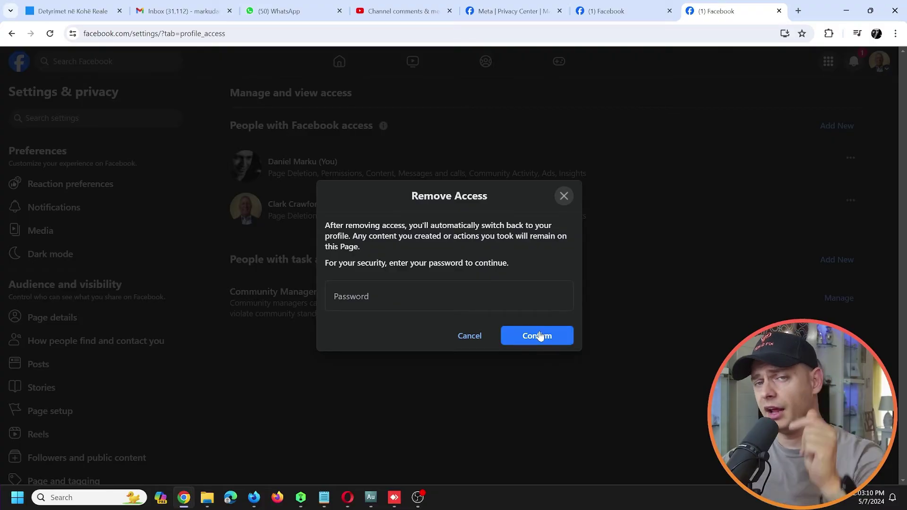
pyautogui.click(465, 336)
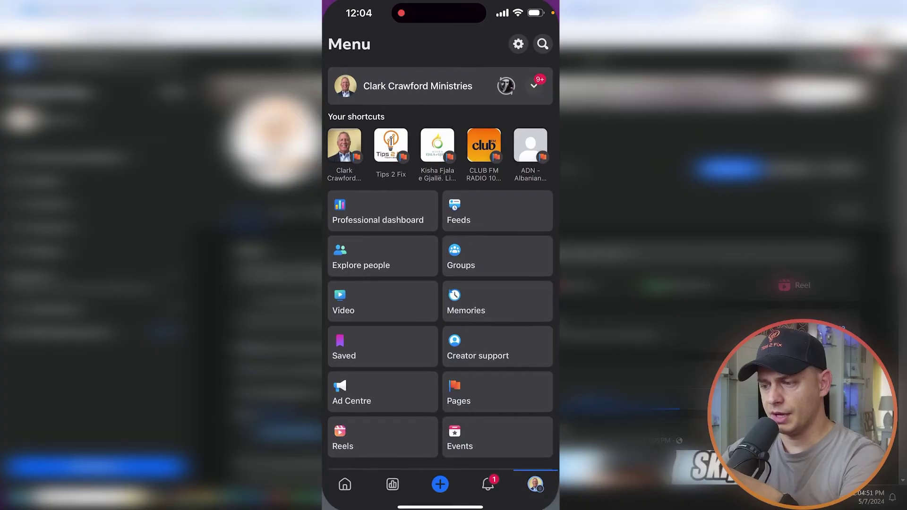
# - In the mobile app, open Page access from the ministries page's Professional dashboard
pyautogui.click(416, 212)
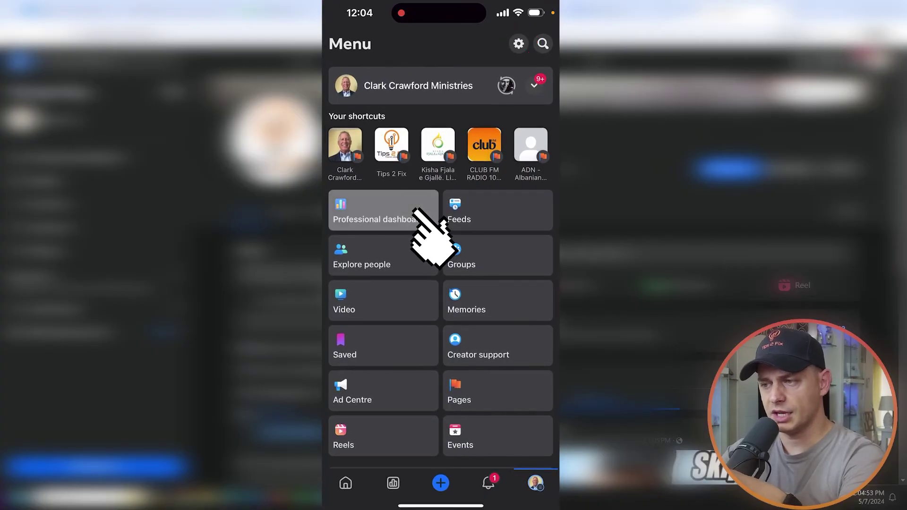
pyautogui.click(416, 211)
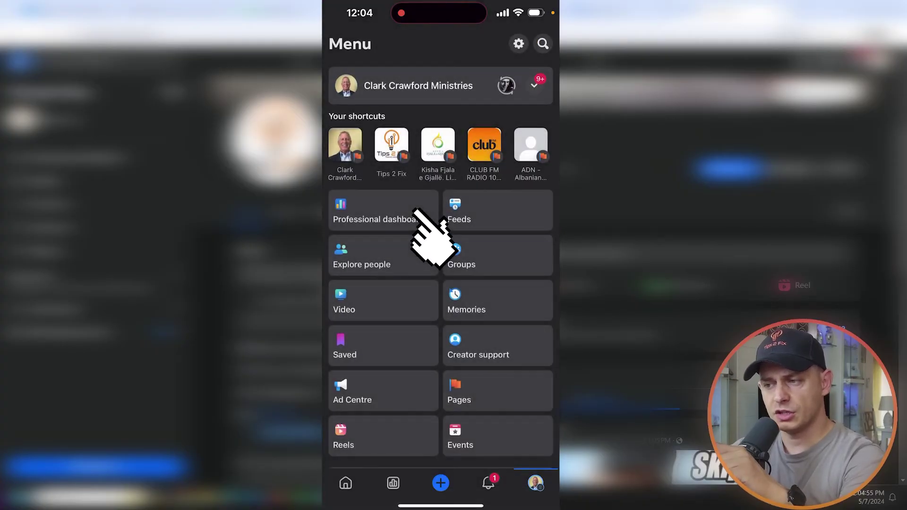
pyautogui.click(416, 211)
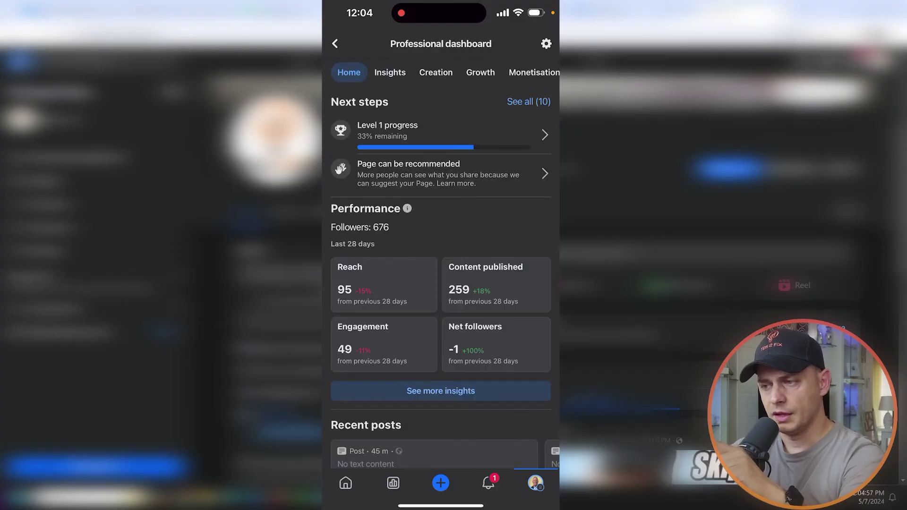
pyautogui.scroll(-3, 441, 255)
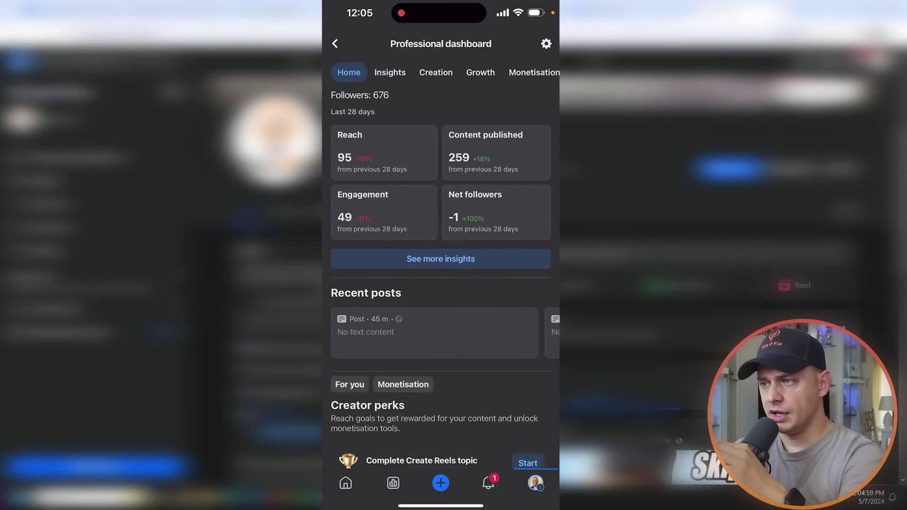
pyautogui.scroll(-5, 441, 279)
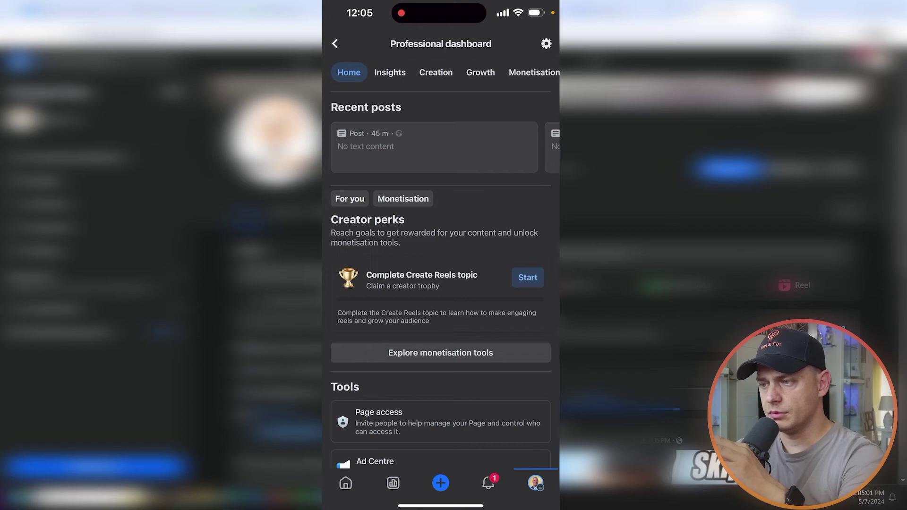
pyautogui.scroll(-4, 441, 279)
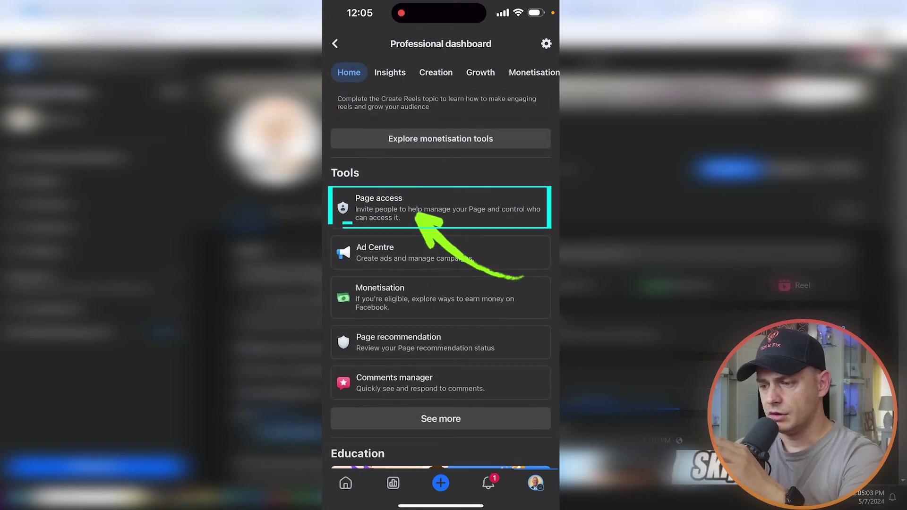
pyautogui.click(441, 208)
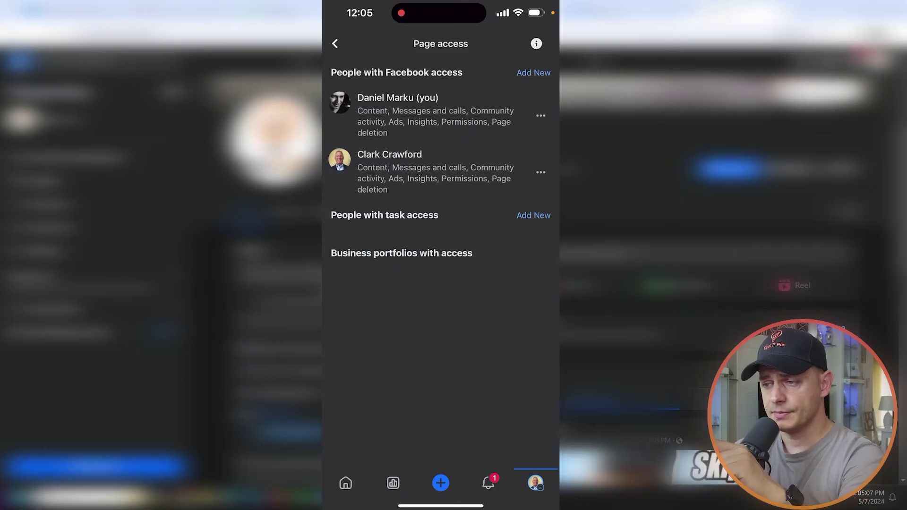
# - Remove yourself from the Page in the app, pasting your password and confirming, then check the menus
pyautogui.click(541, 115)
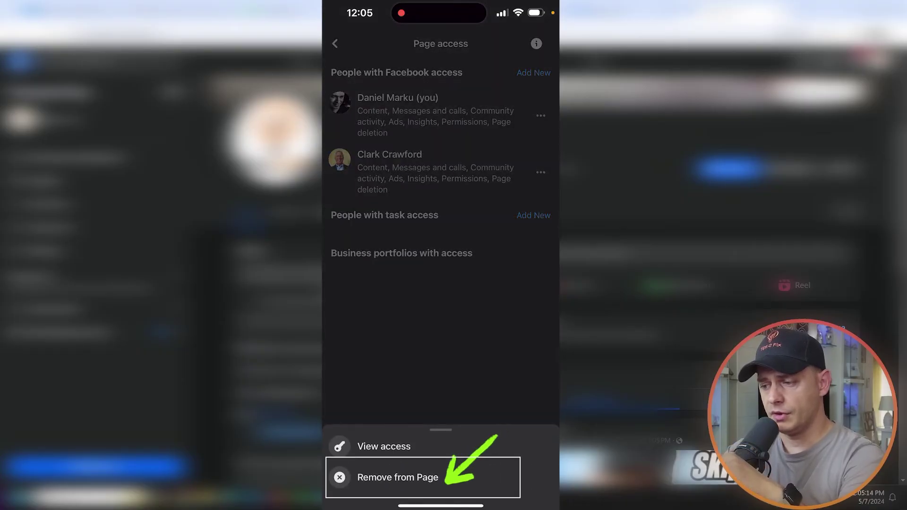
pyautogui.click(398, 477)
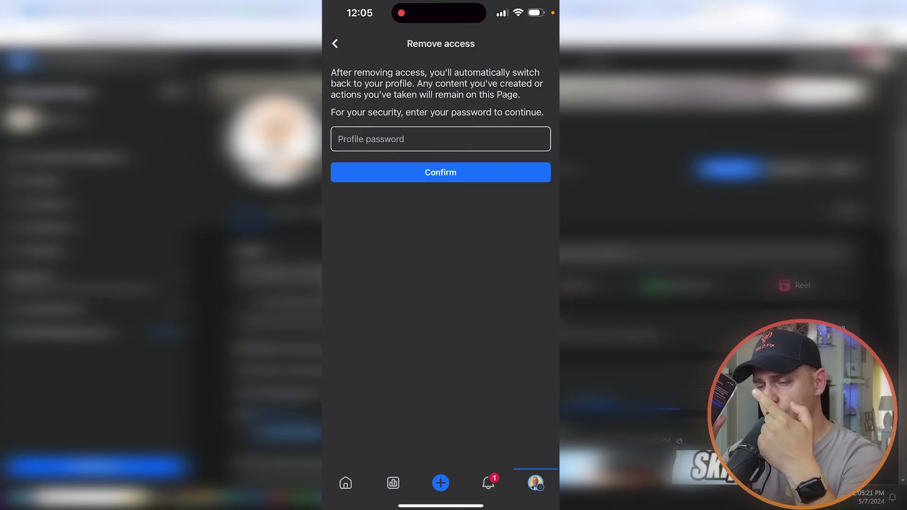
pyautogui.click(440, 139)
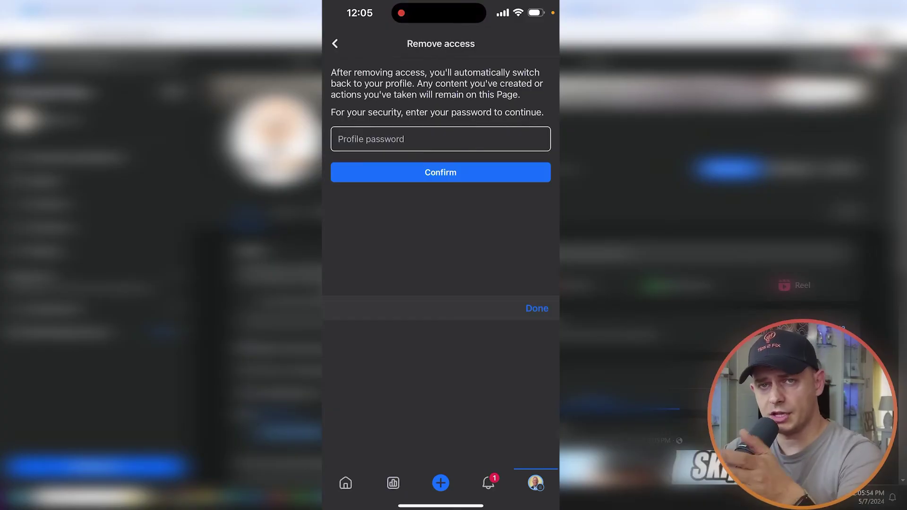
pyautogui.click(373, 139)
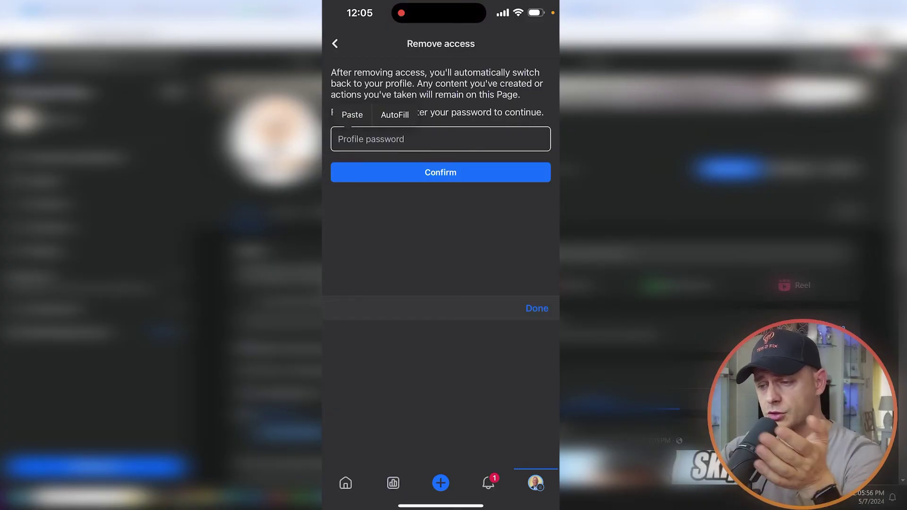
pyautogui.click(350, 116)
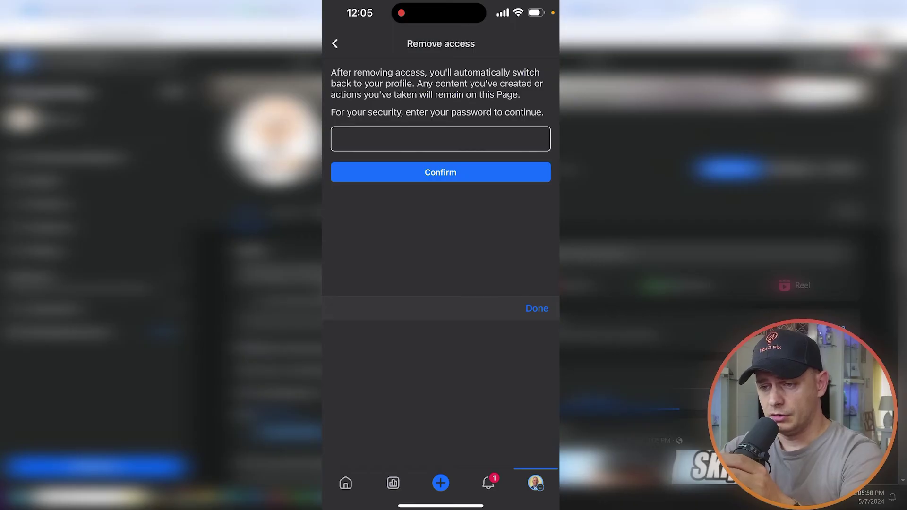
pyautogui.click(537, 308)
pyautogui.click(441, 173)
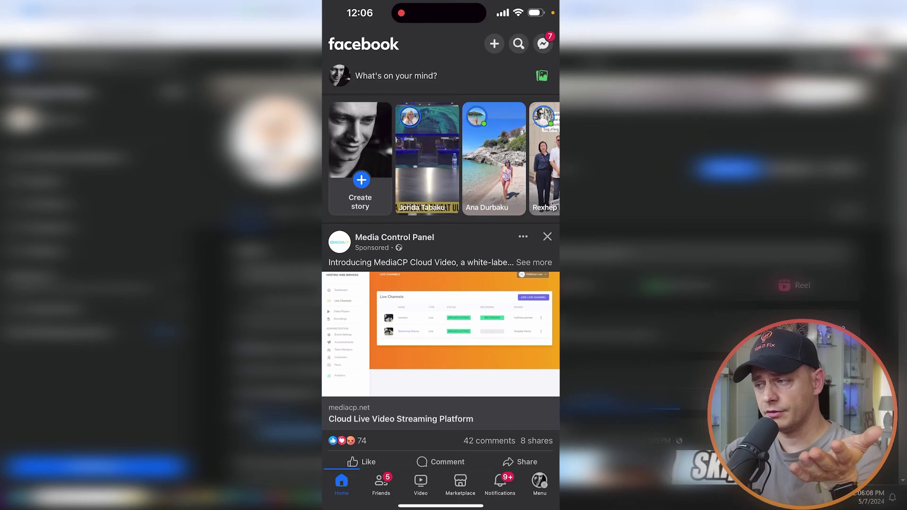
pyautogui.click(540, 485)
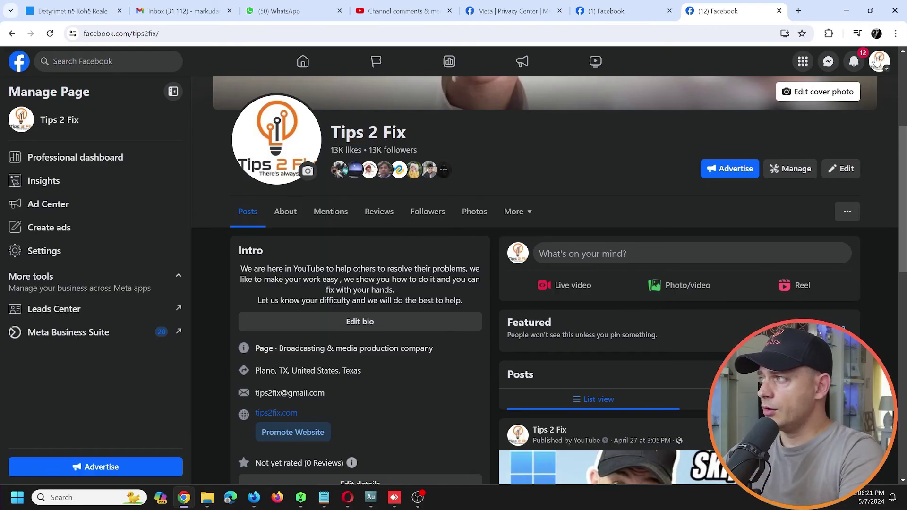
pyautogui.click(878, 61)
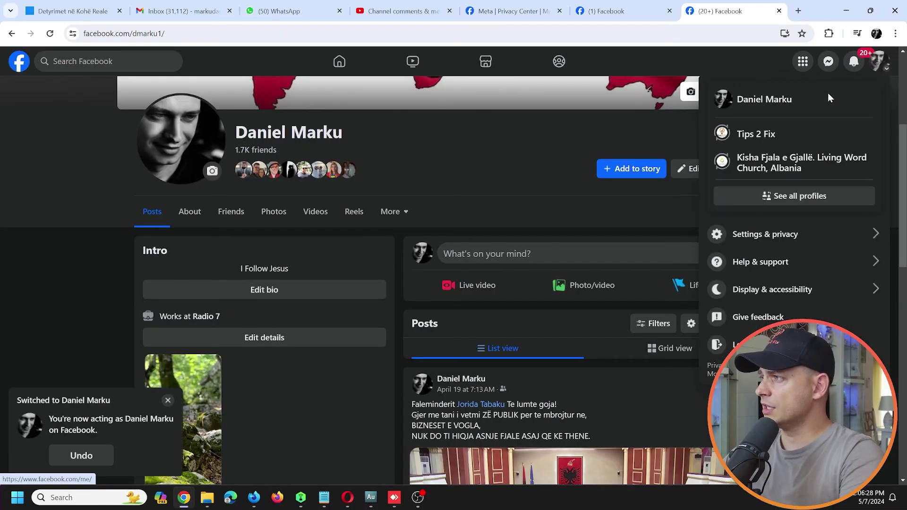
# - Show all profiles to confirm Clark Crawford Ministries is no longer listed
pyautogui.click(792, 195)
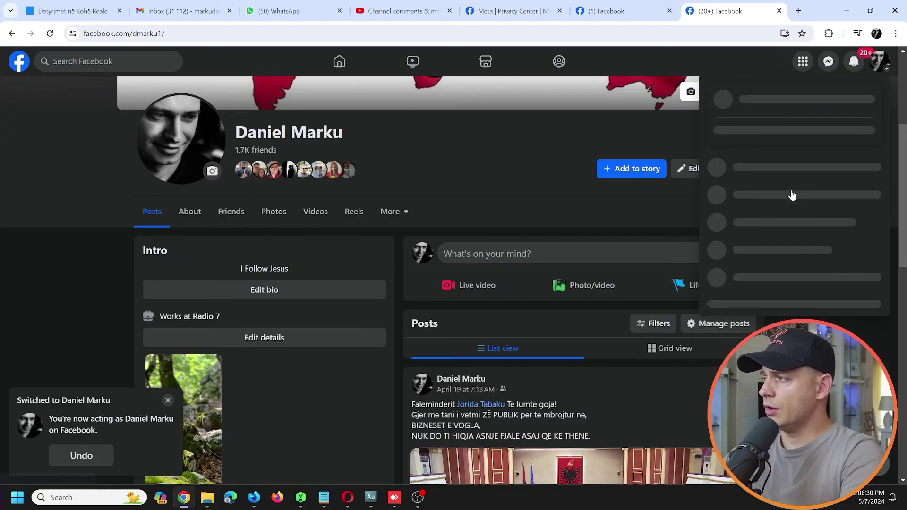